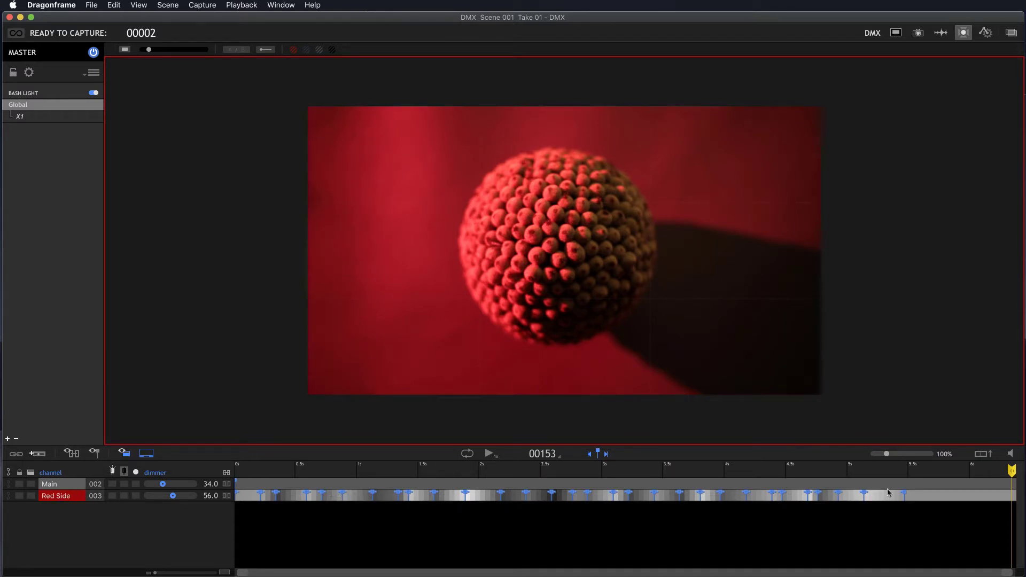
Rewind near the start and play the Red Side flicker, stopping at frame 90
drag(949, 476, 288, 468)
key(space)
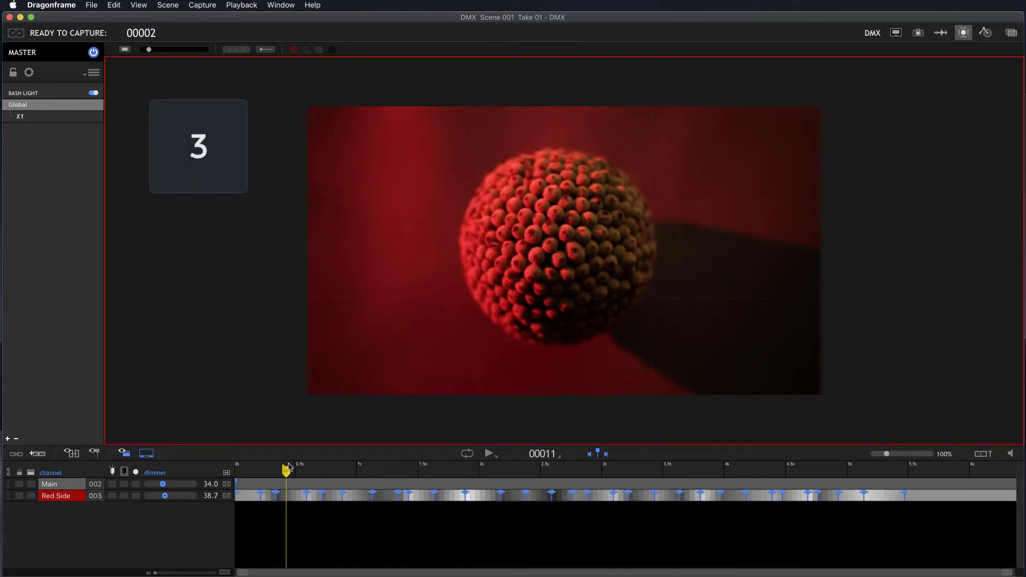
drag(287, 470, 255, 470)
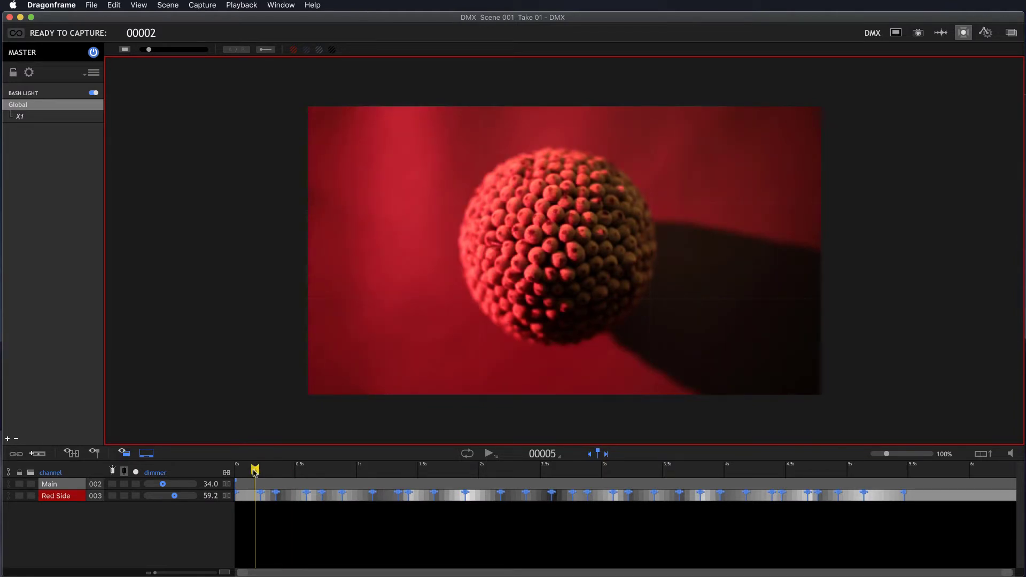
key(space)
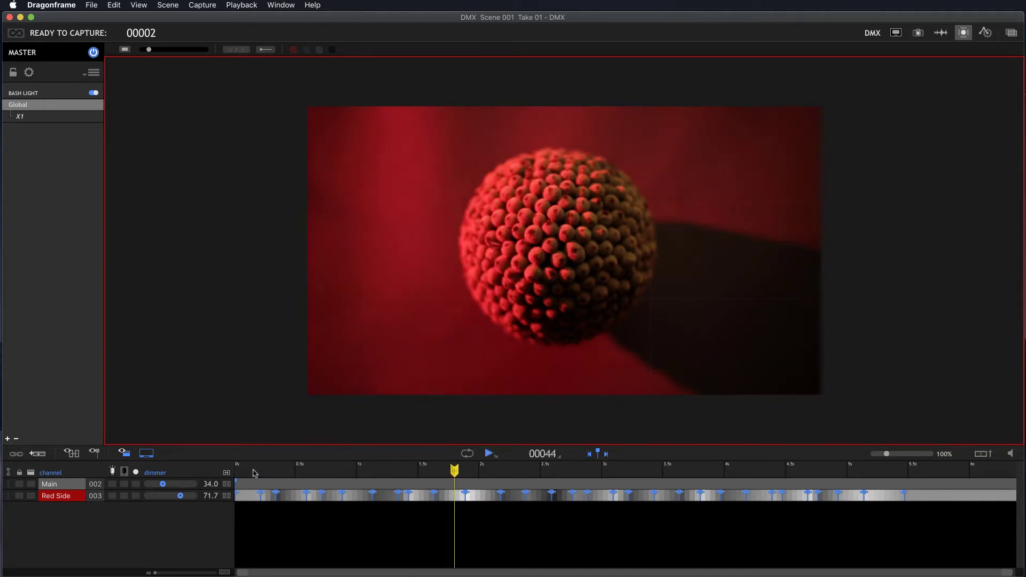
key(space)
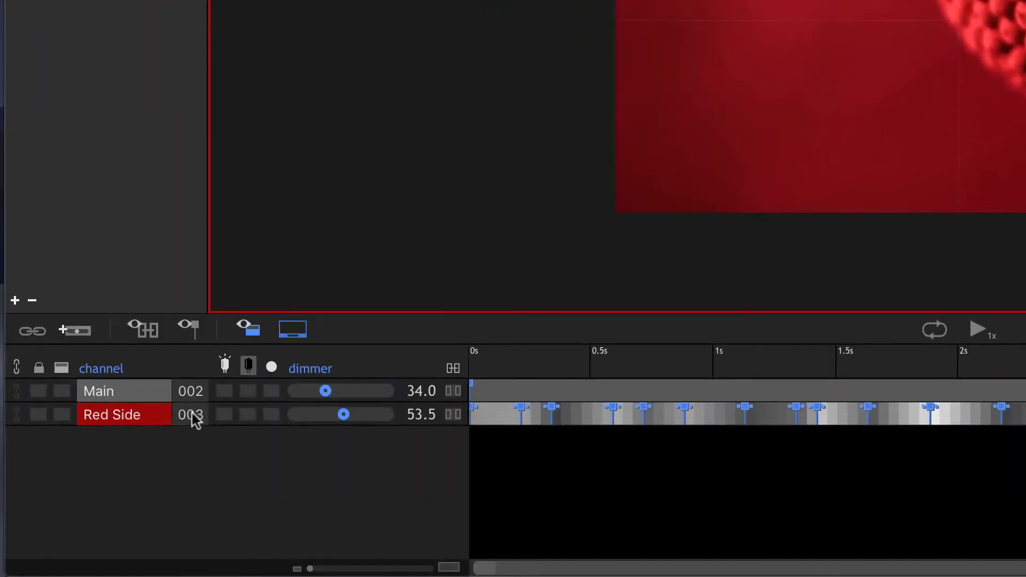
Leave channel number 003 unchanged and drag the Red Side row above Main
double_click(102, 497)
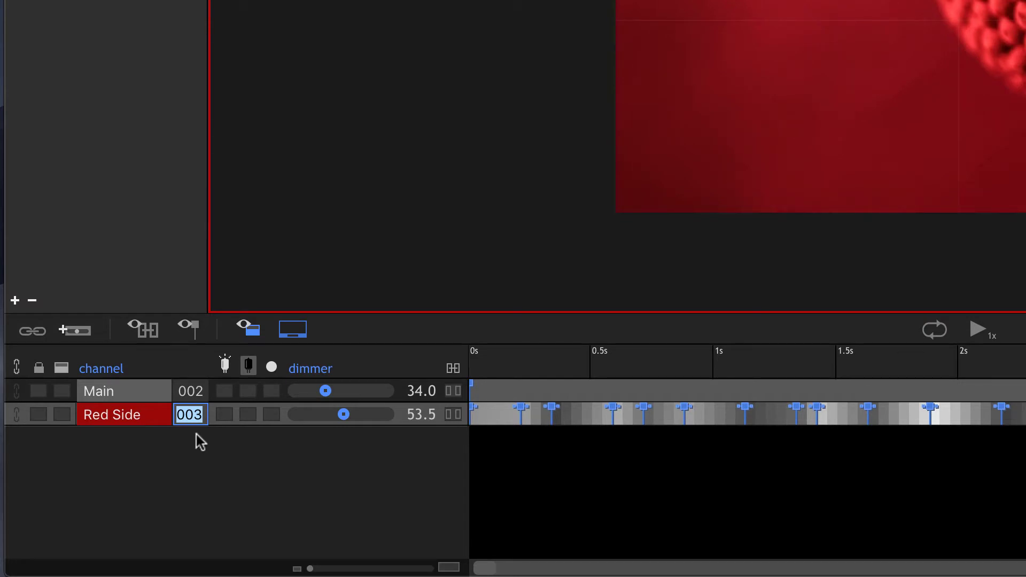
click(185, 446)
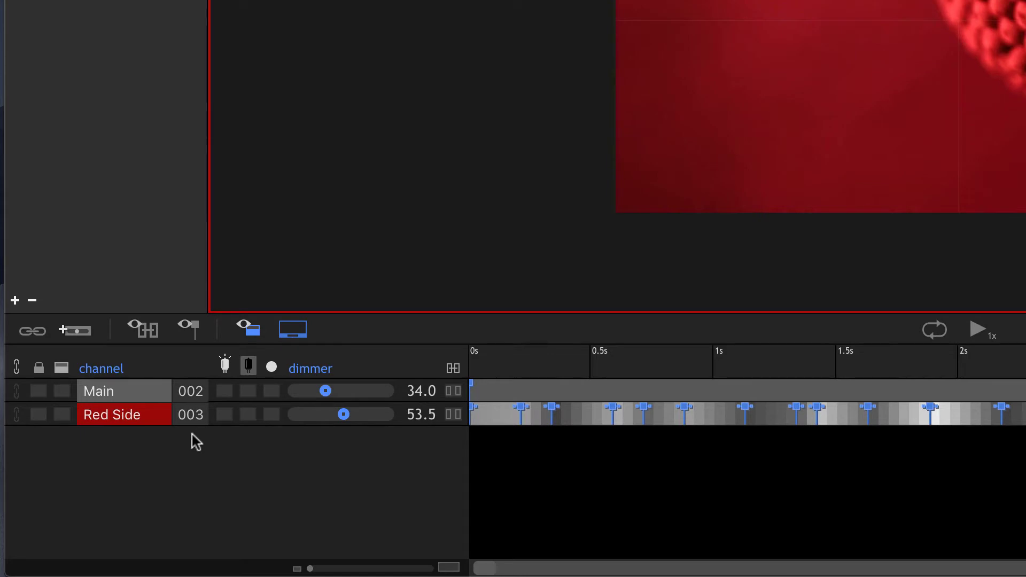
drag(148, 418, 145, 397)
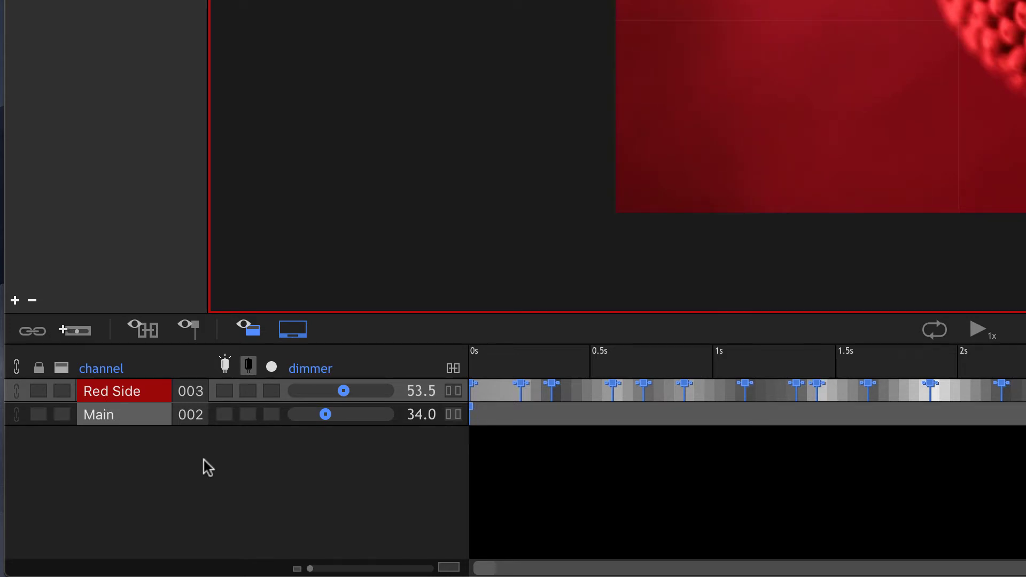
Switch Red Side off and key the Main dimmer at 53.0 at frame 90
click(247, 391)
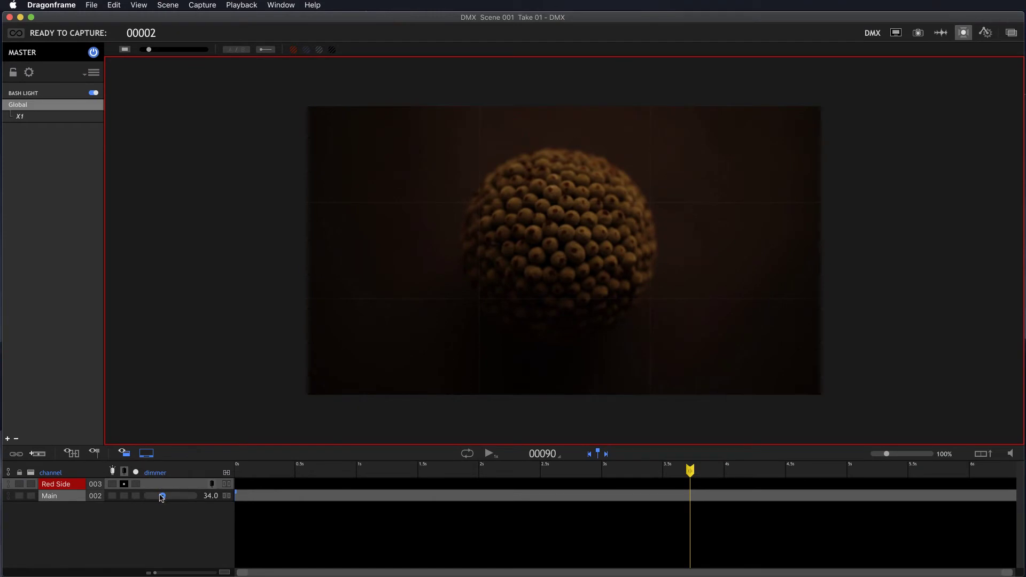
mouse_move(163, 497)
mouse_down()
mouse_move(184, 498)
mouse_move(172, 498)
mouse_up()
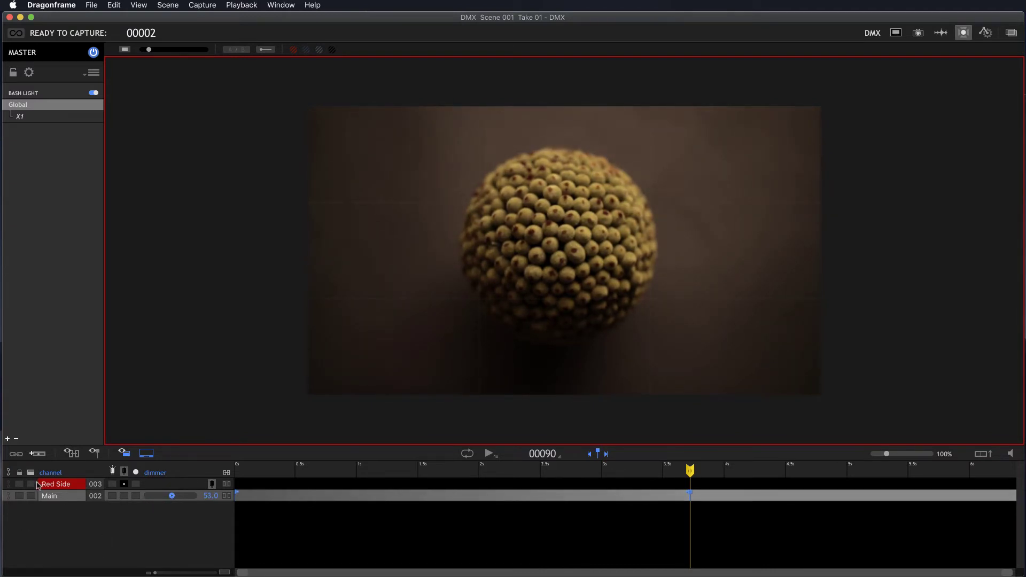
Add channel 004, rename it from LIGHT to FRONT, and leave its dimmer at 0.0
click(37, 455)
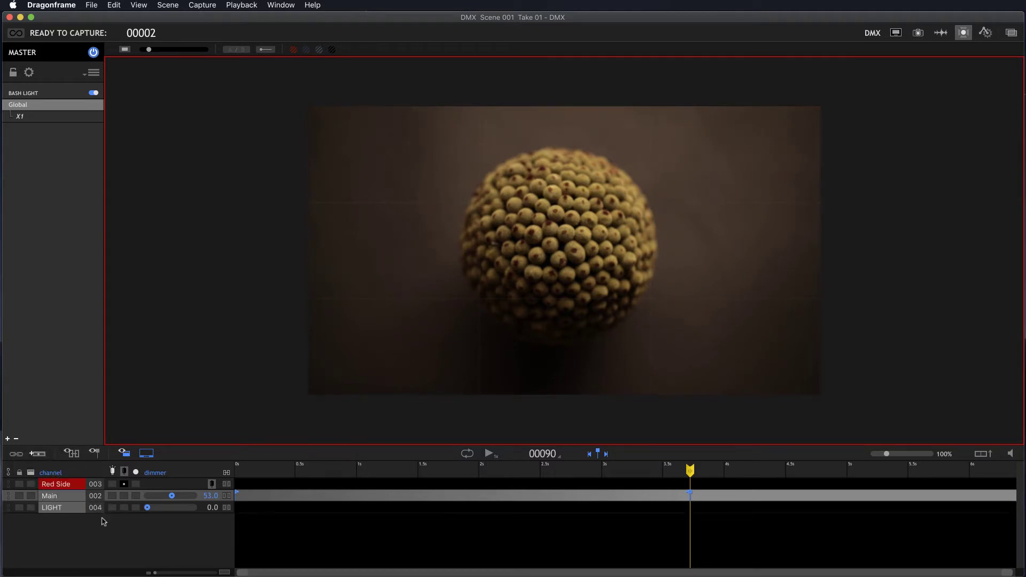
double_click(51, 508)
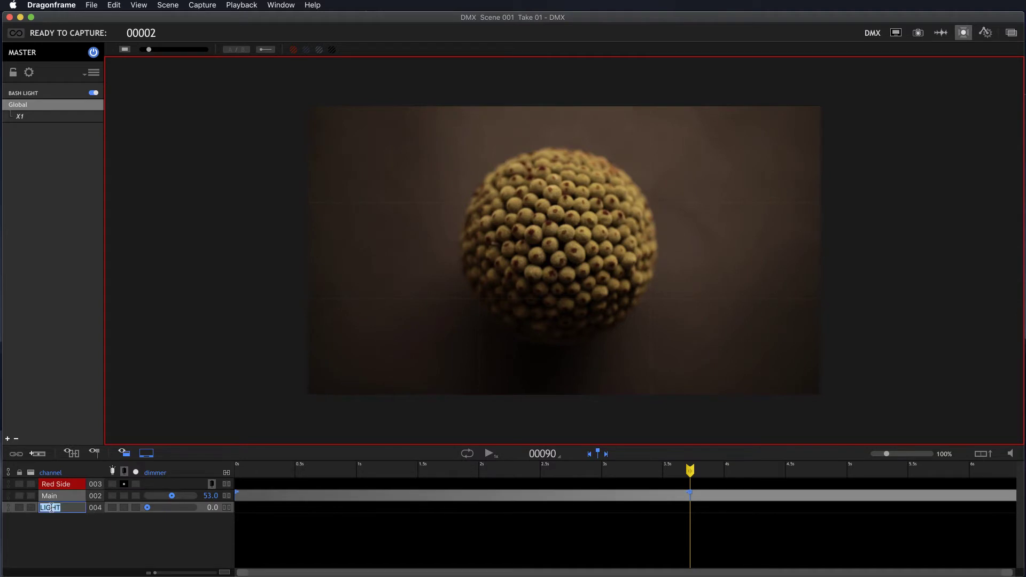
text(FRONT)
click(111, 508)
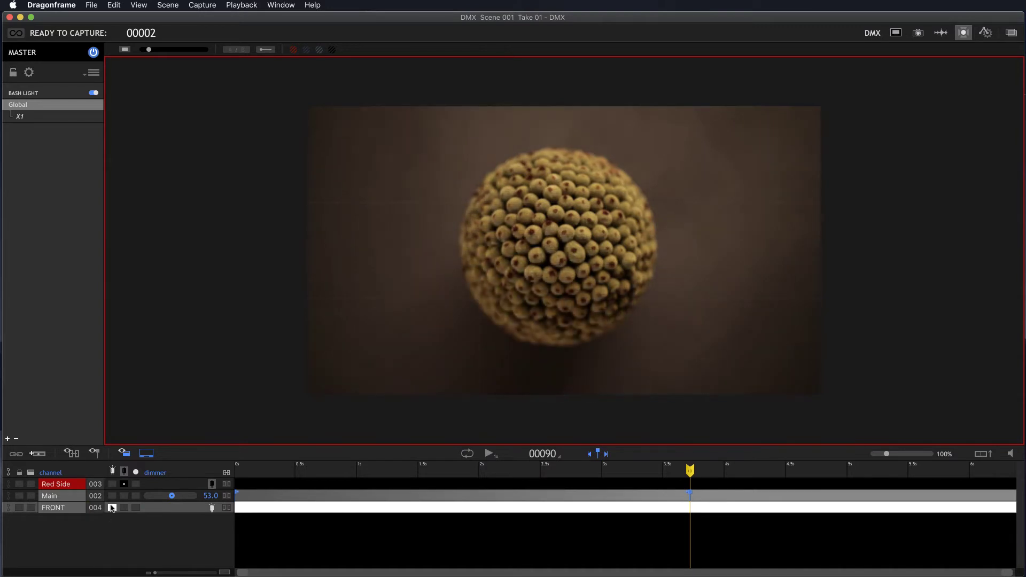
click(112, 508)
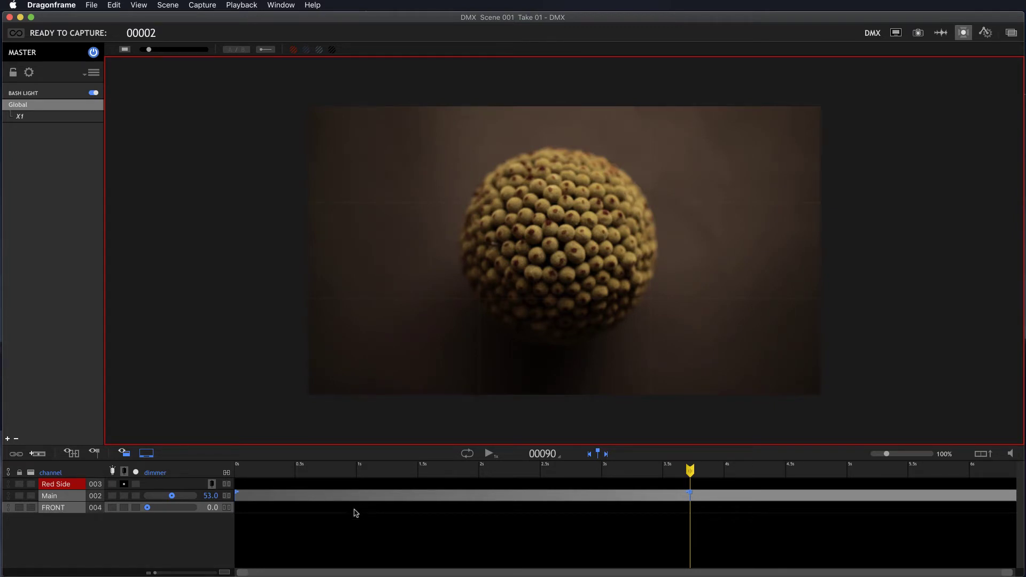
Delete Main's keyframes up to the playhead, then select both MAIN and FRONT
drag(724, 483, 225, 518)
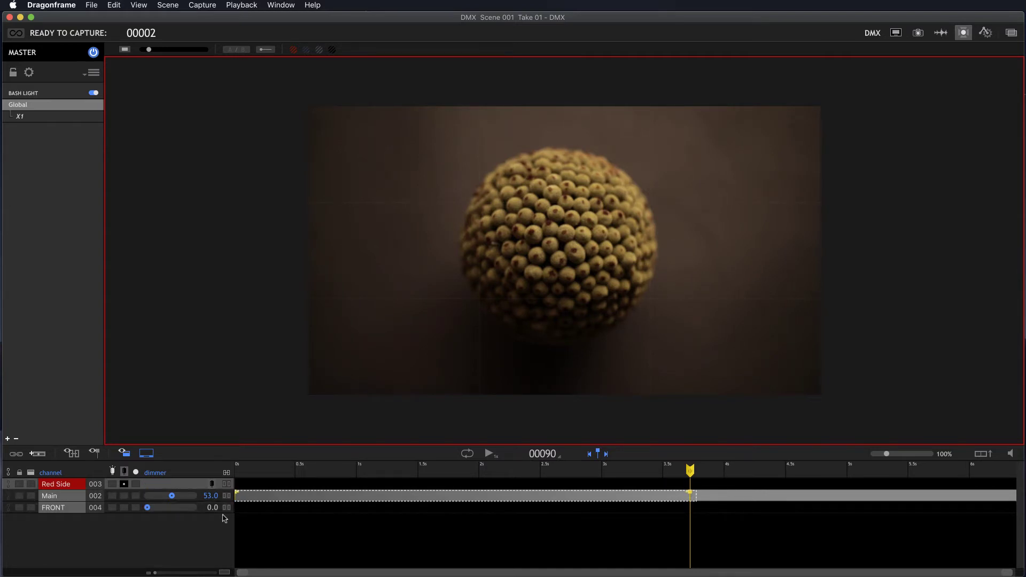
key(Delete)
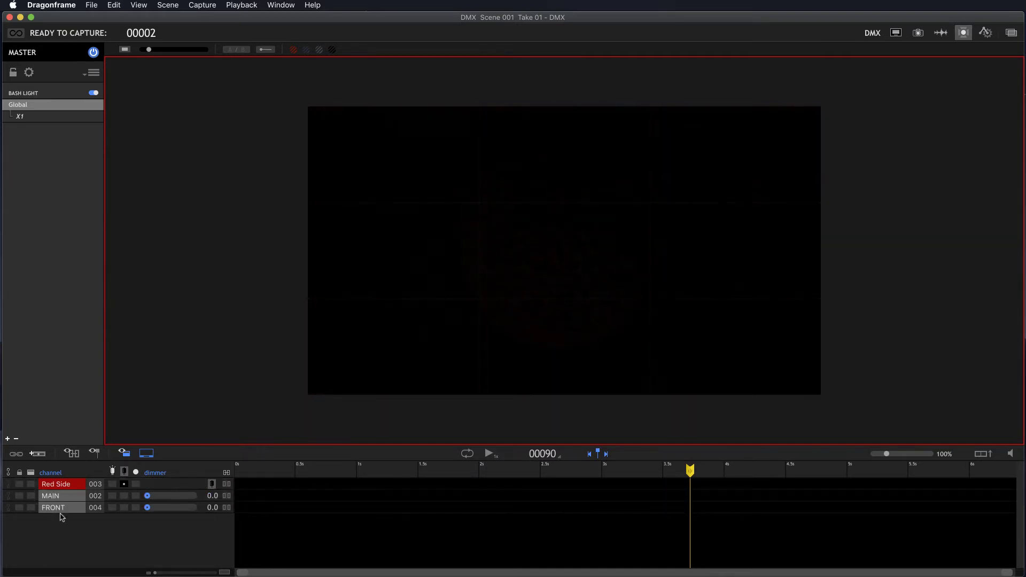
click(61, 498)
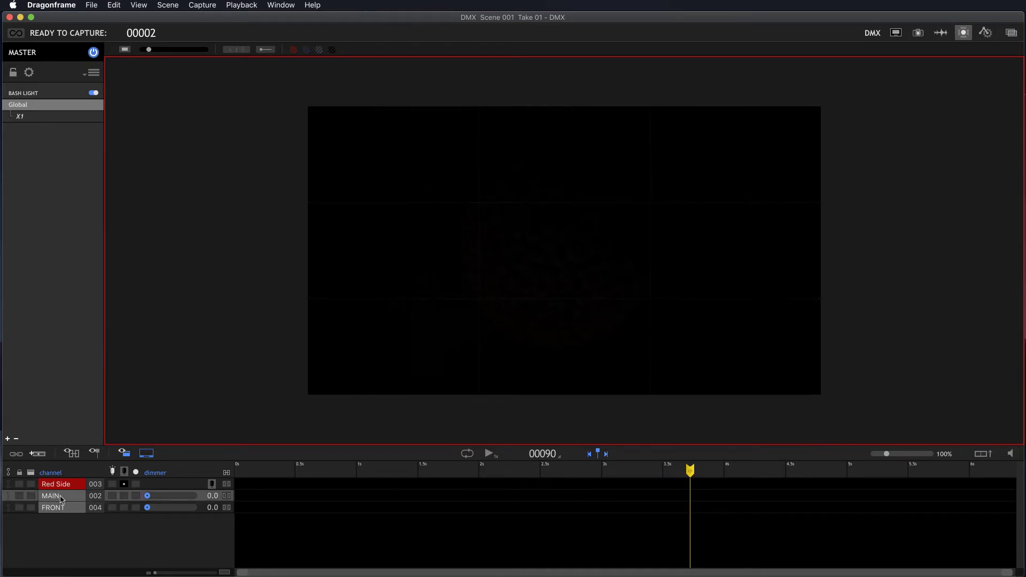
shift+click(60, 510)
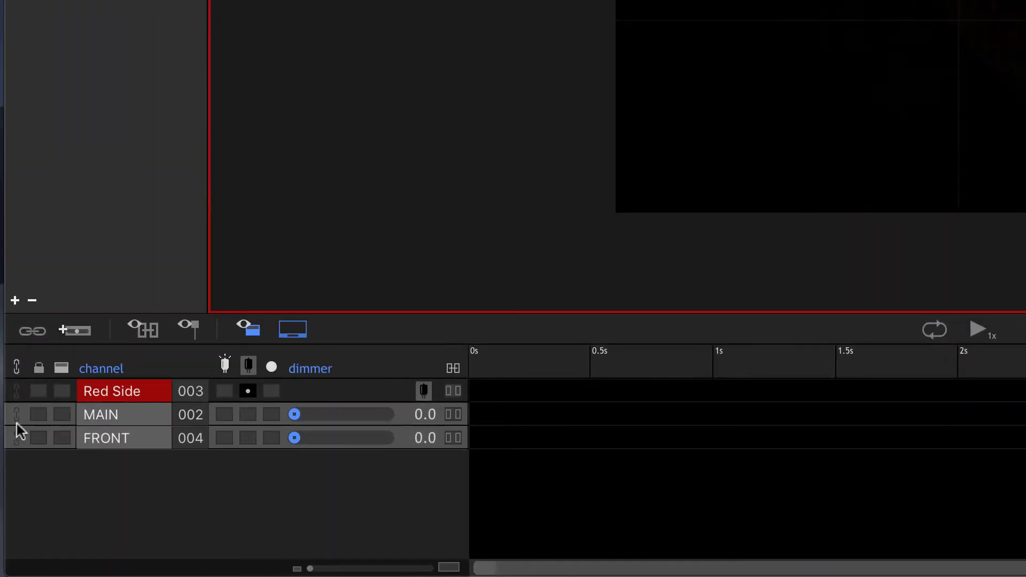
Create GROUP1 from MAIN and FRONT with the orange group colour
right_click(17, 415)
click(46, 431)
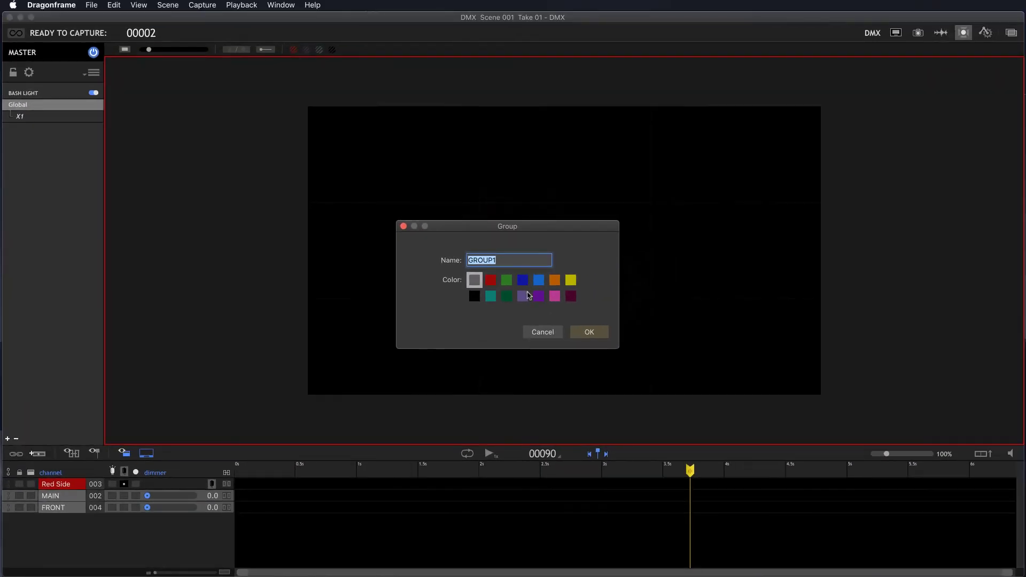
click(556, 283)
click(590, 333)
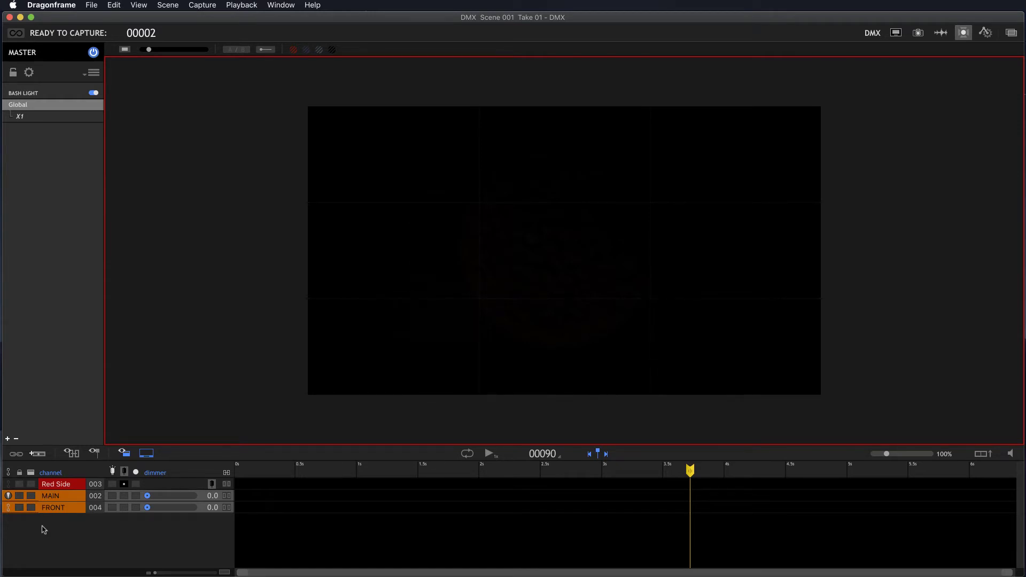
Raise the group to 22.0, hide the FRONT row, and key MAIN at 58.0 at frame 88
drag(472, 467, 233, 479)
drag(148, 498, 158, 497)
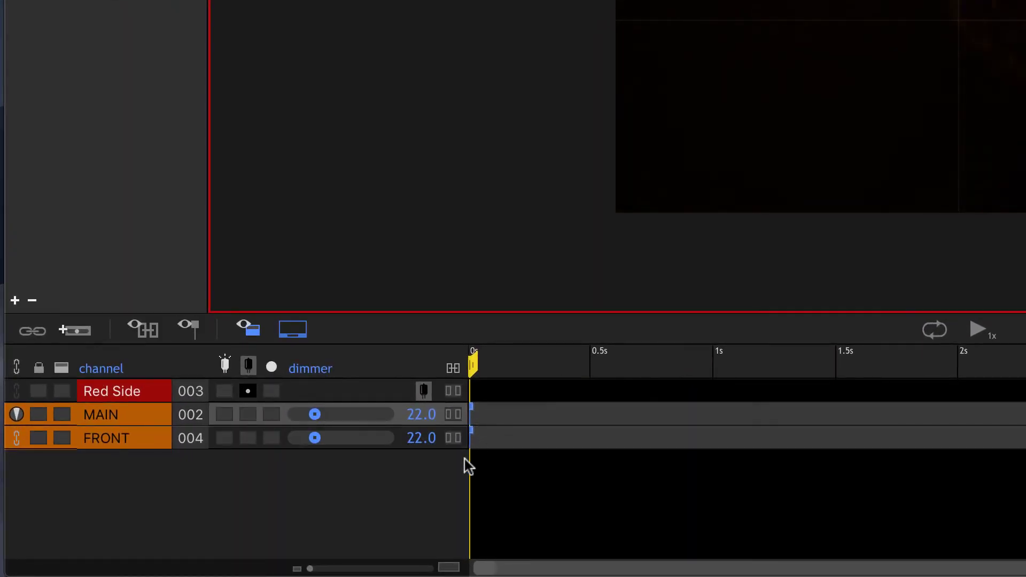
click(16, 415)
click(16, 415)
key(BackSpace)
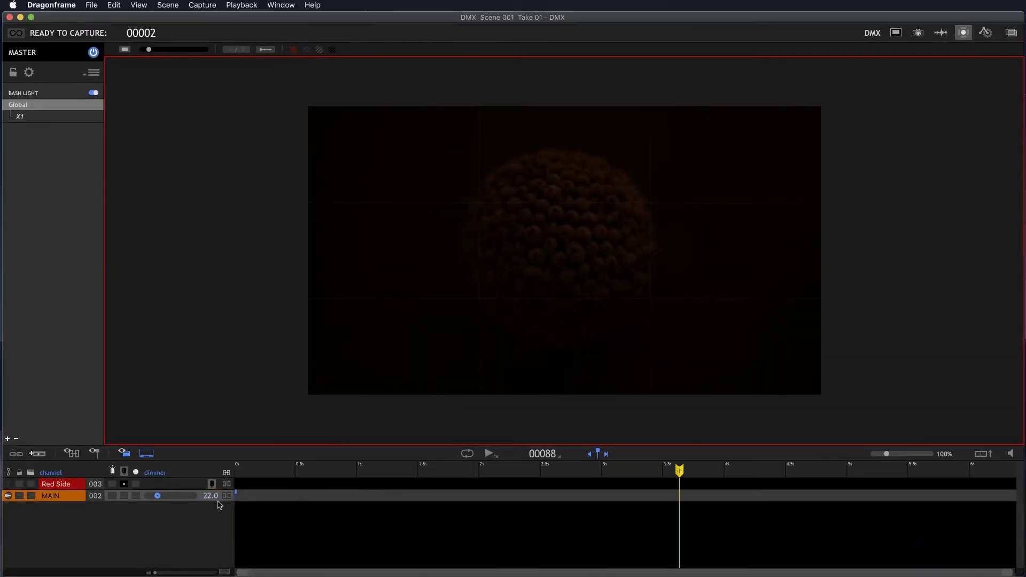
mouse_move(170, 496)
mouse_down()
mouse_move(185, 497)
mouse_move(173, 498)
mouse_up()
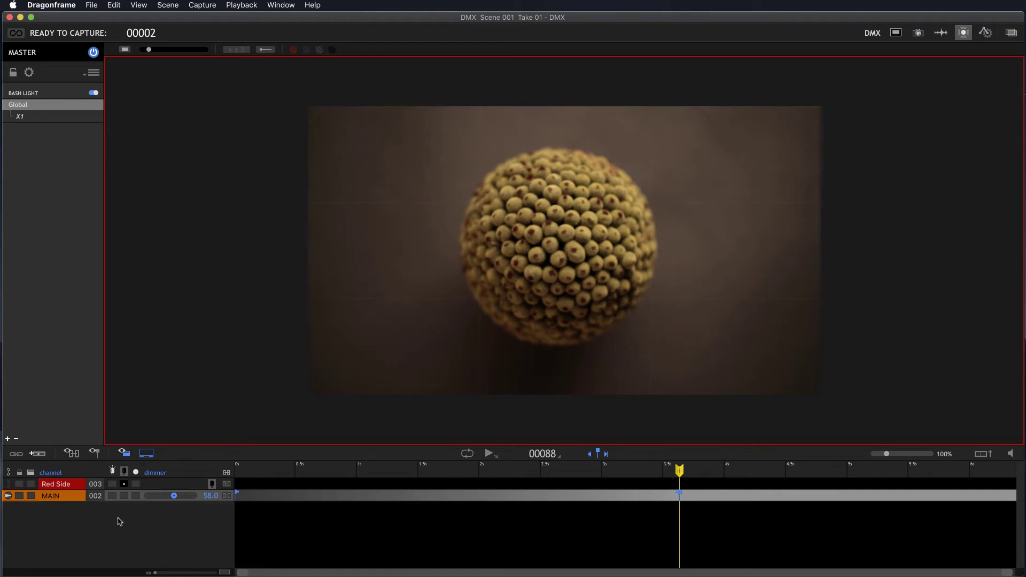
Turn off MAIN's live dimmer, restore Red Side's keyframed flicker, and play it back
click(125, 496)
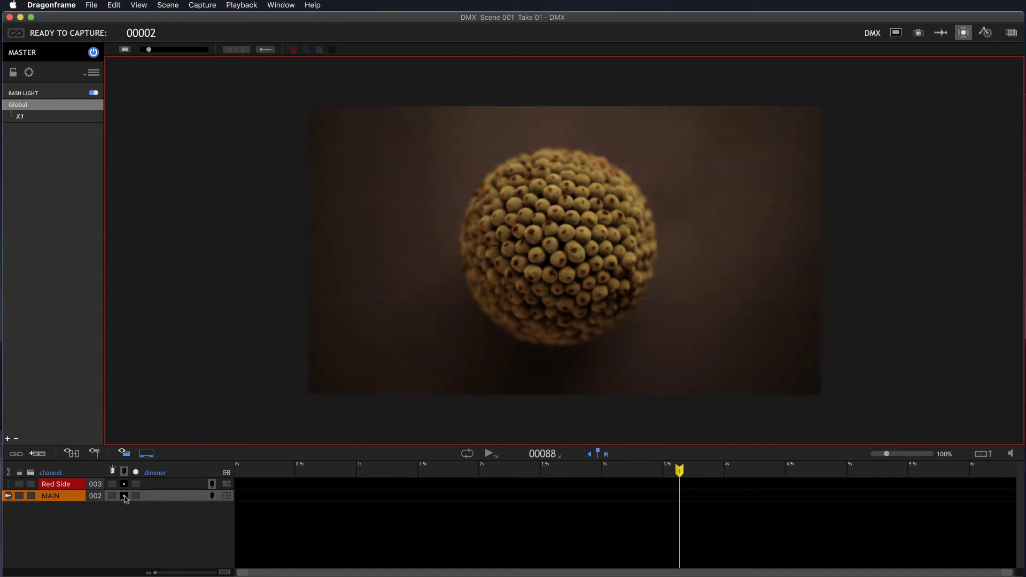
click(124, 484)
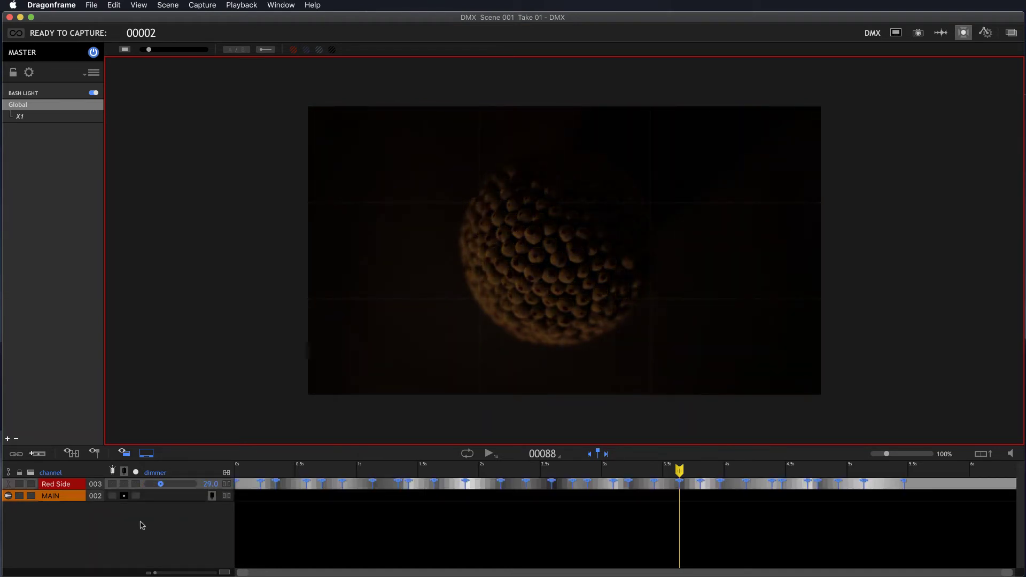
drag(444, 468, 724, 472)
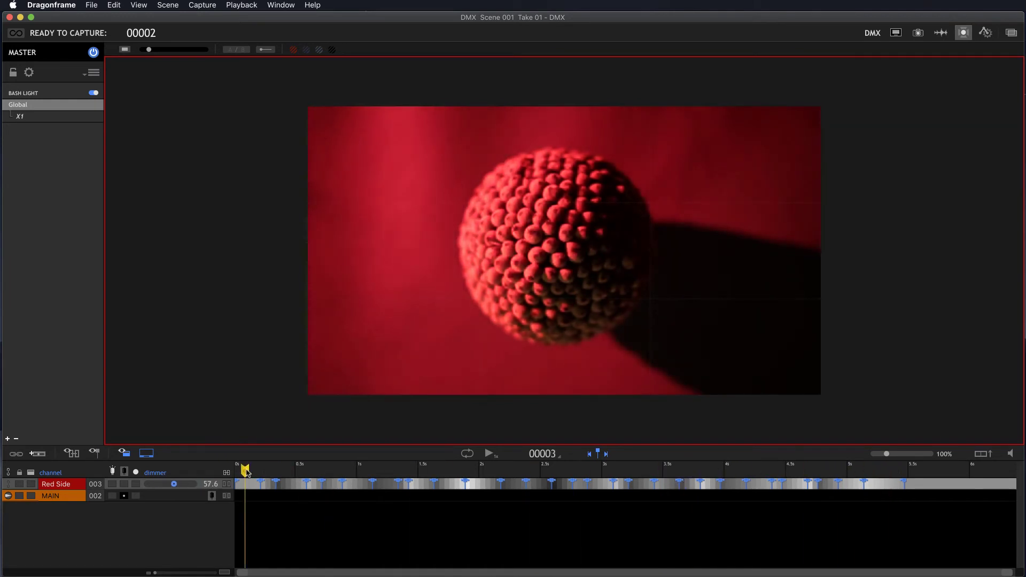
drag(247, 471, 373, 473)
key(space)
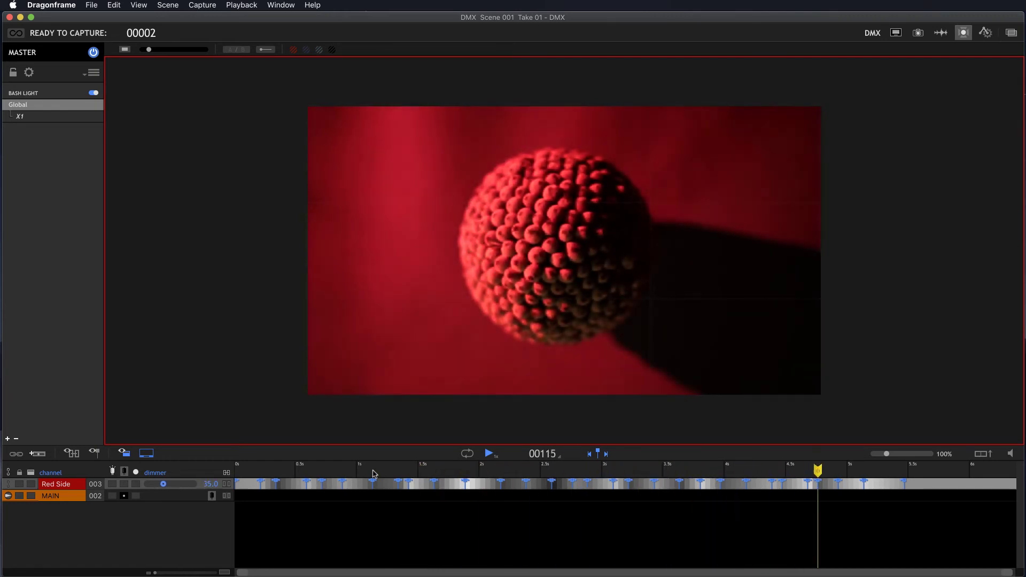
key(space)
Raise each Red Side keyframe value between about 3 s and 5.5 s by one
drag(719, 468, 808, 469)
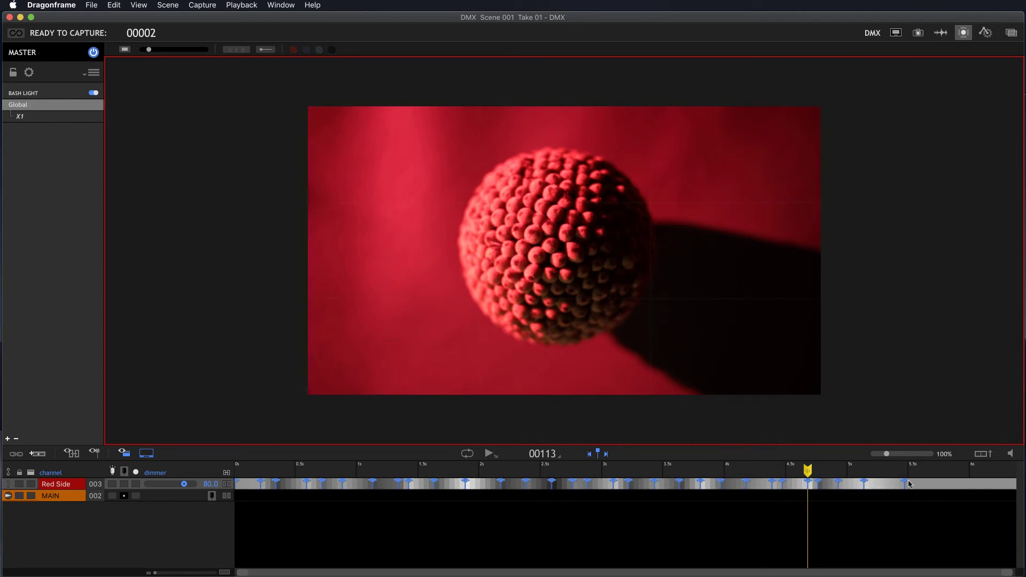
drag(926, 512, 604, 472)
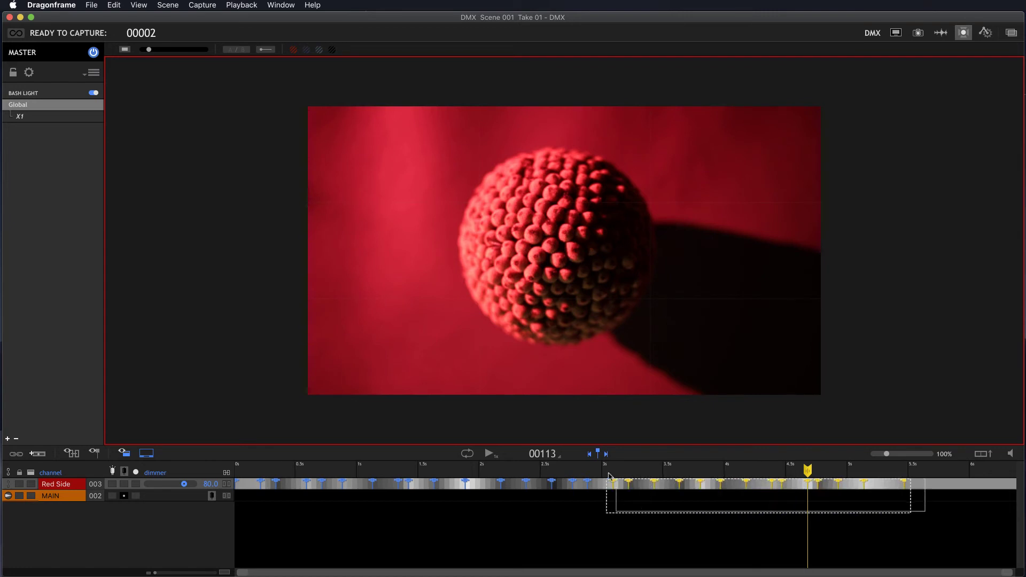
drag(552, 438, 553, 439)
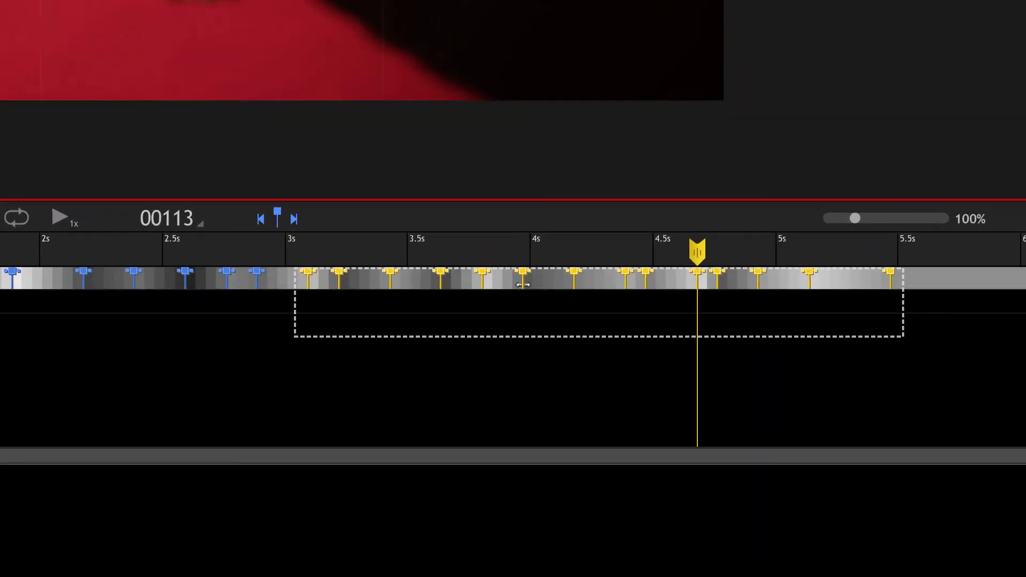
click(513, 284)
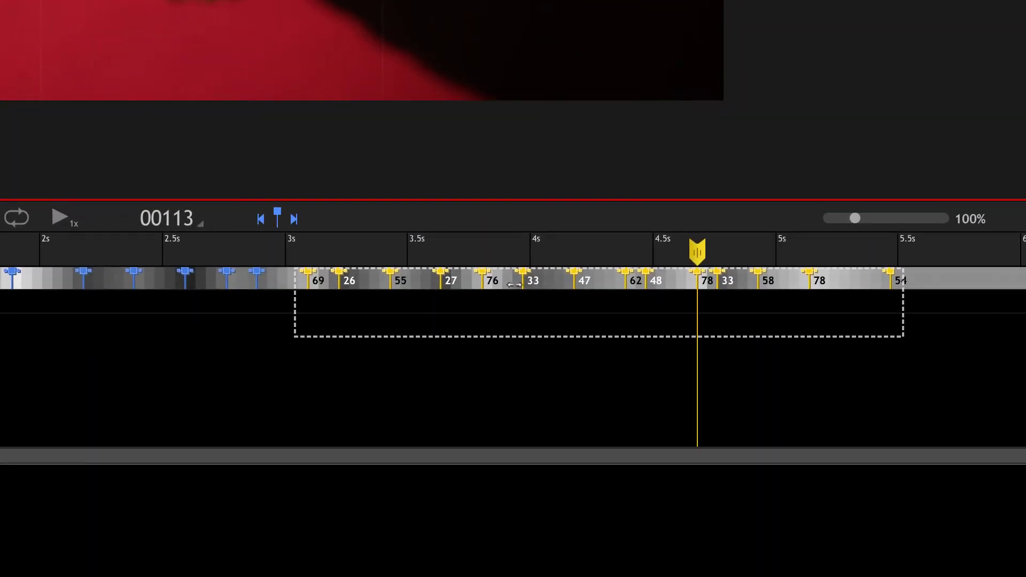
drag(514, 284, 522, 287)
click(496, 393)
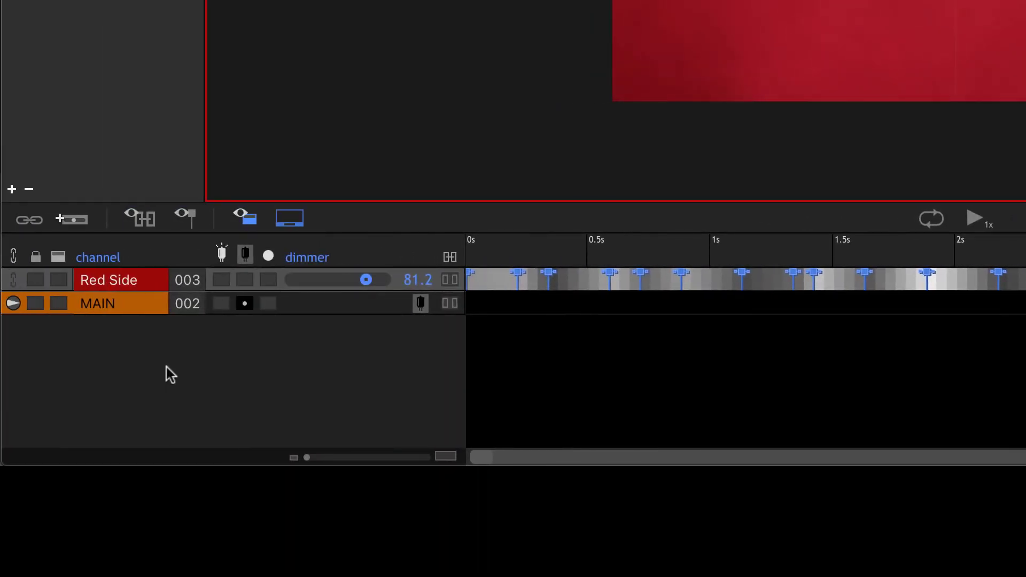
Add a filter to the Red Side channel from its context menu
ctrl+click(139, 280)
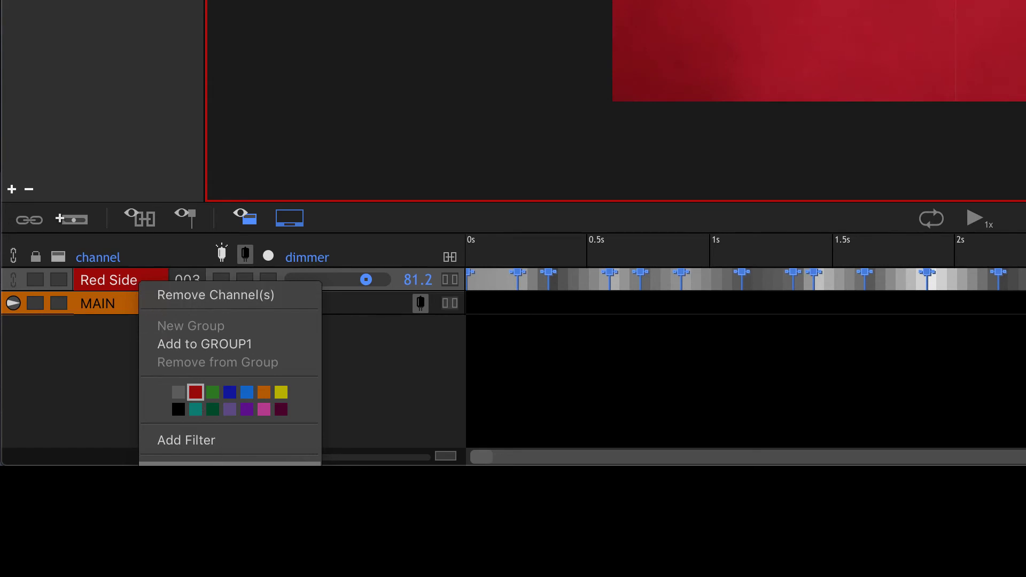
click(226, 440)
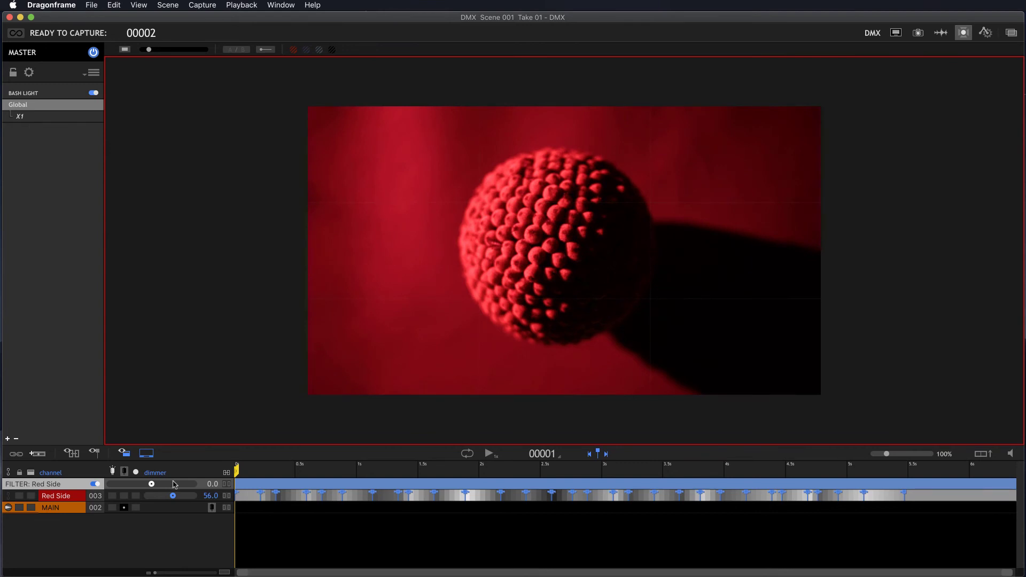
Darken the Red Side filter to -61 at the start and play back to check
drag(152, 485, 131, 485)
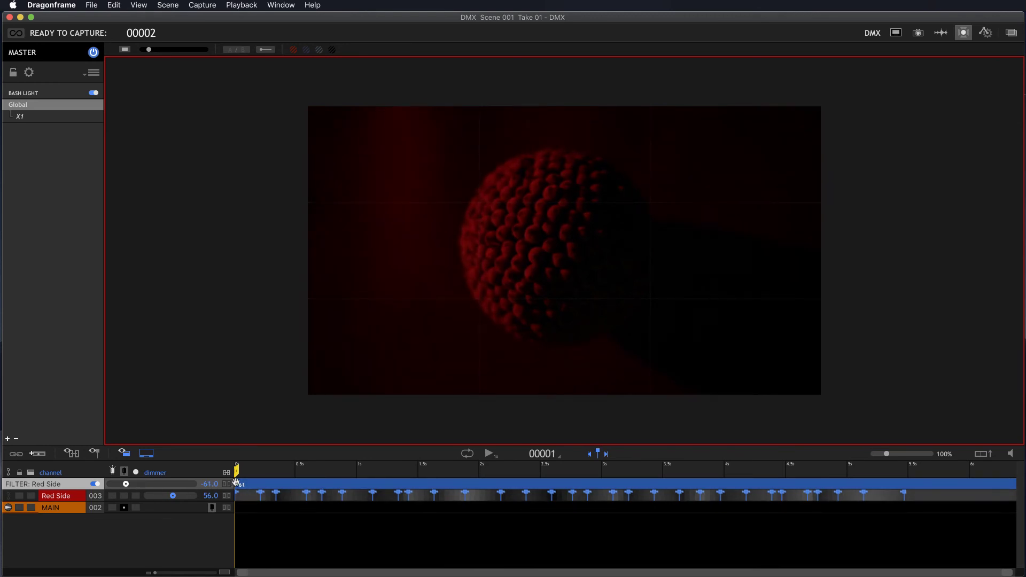
key(0)
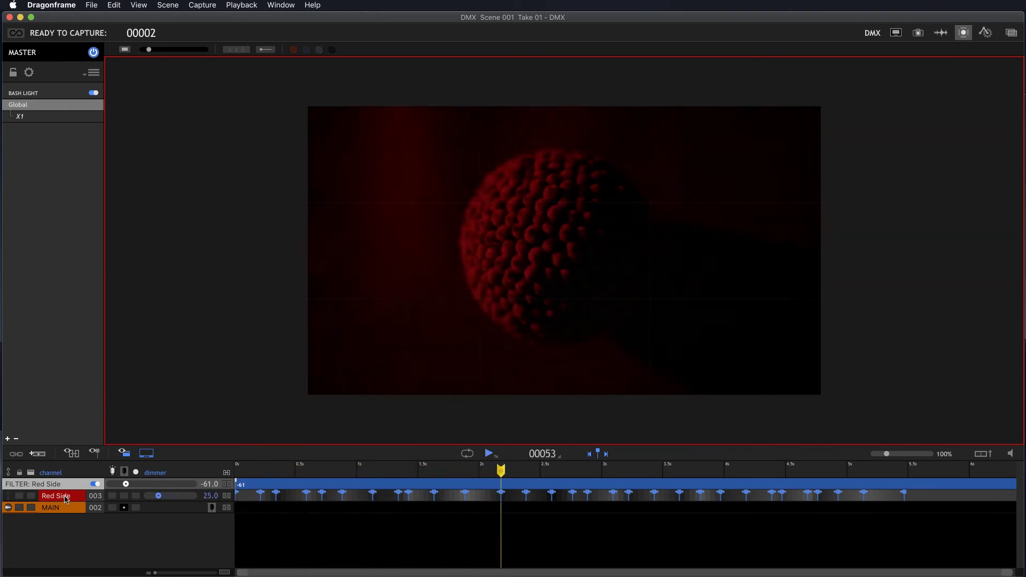
key(0)
Key the filter at -56 near 1.6 s, -10 near 3.7 s and -76 near 5.4 s
click(434, 470)
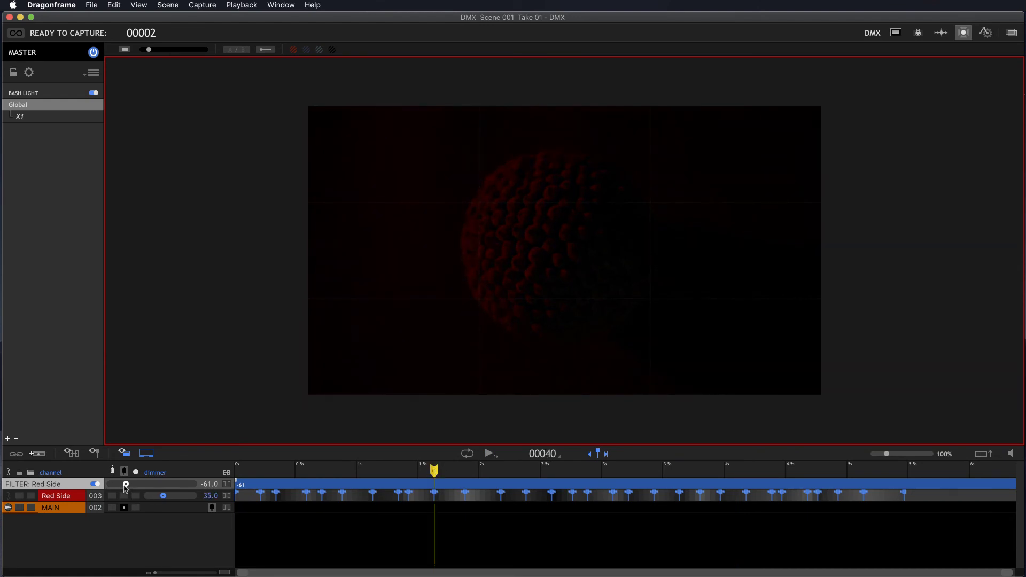
drag(126, 484, 128, 484)
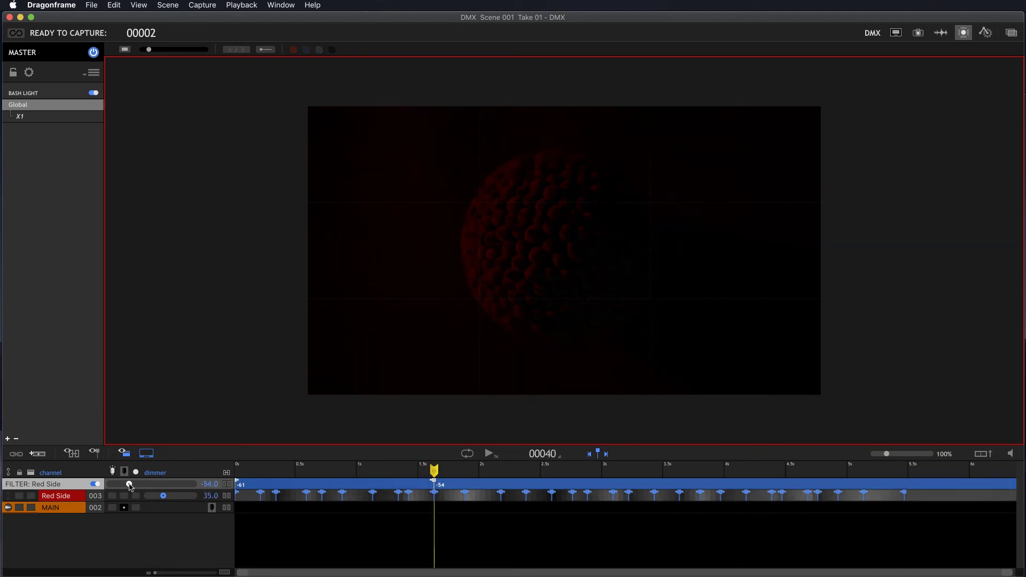
drag(130, 485, 130, 489)
click(695, 472)
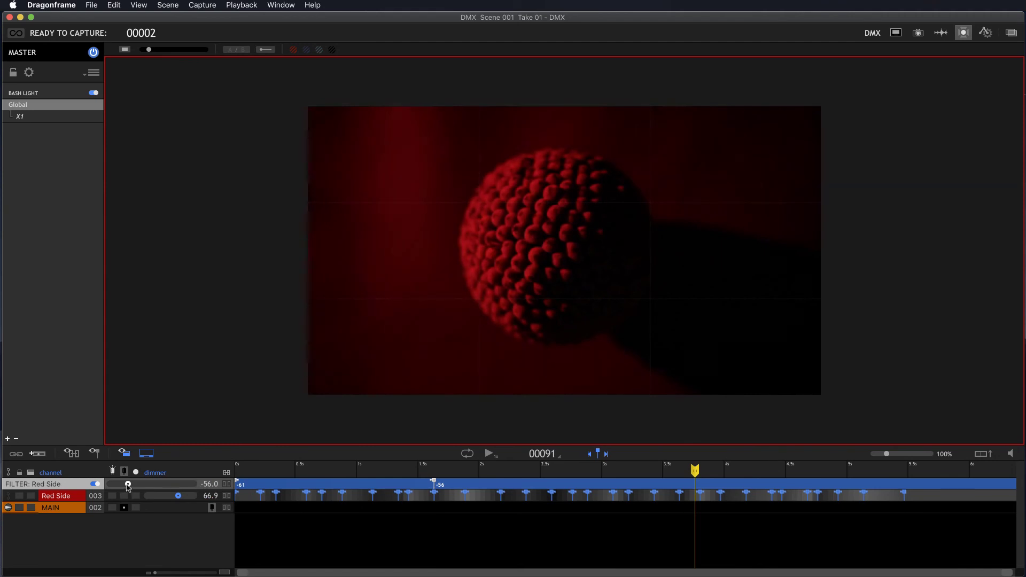
drag(128, 486, 149, 489)
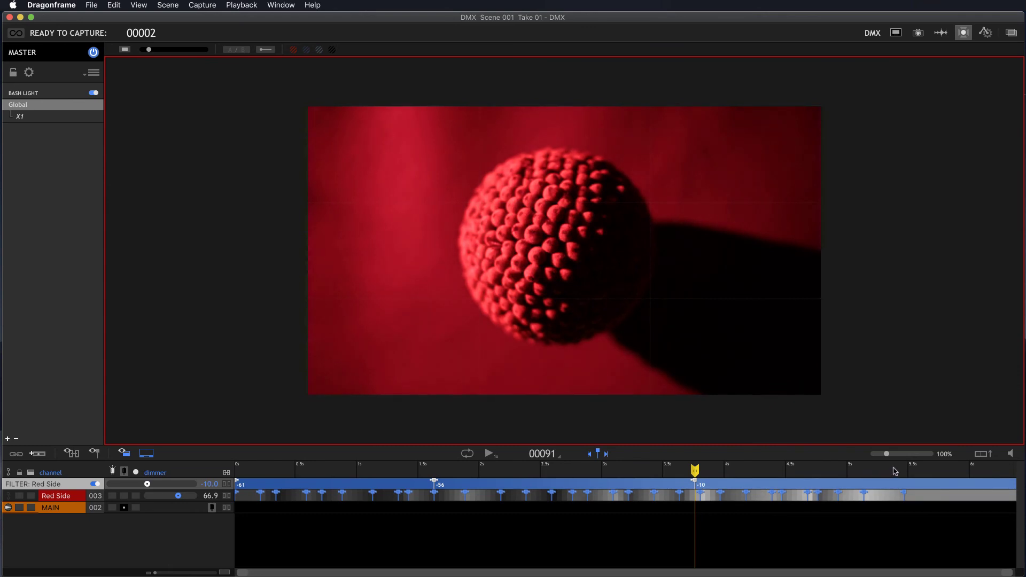
drag(895, 470, 905, 470)
drag(147, 484, 120, 485)
key(space)
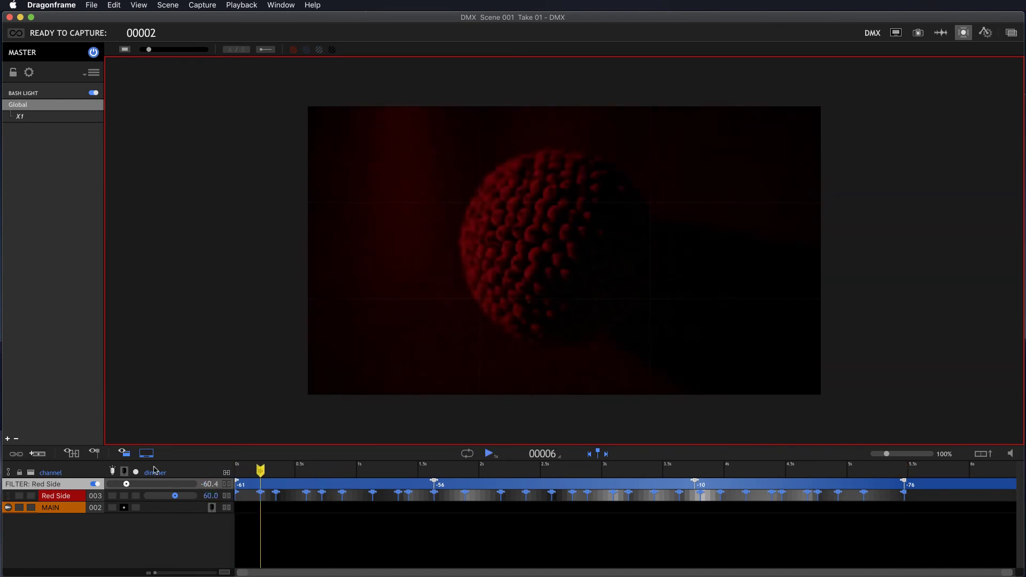